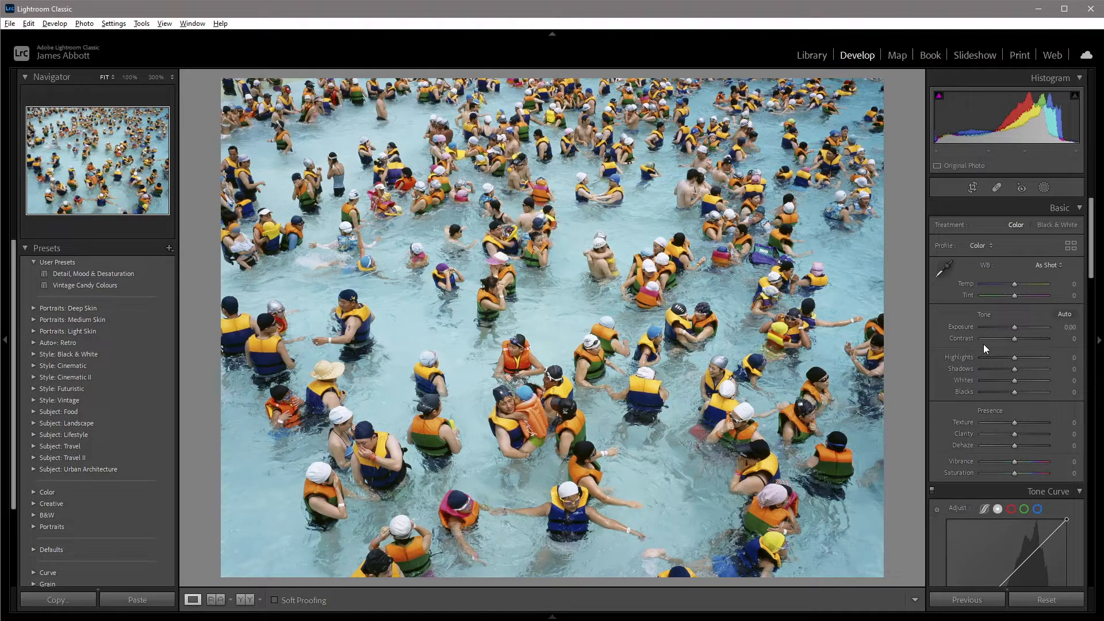
Flatten the photo's tones by setting Contrast to -70, Highlights to -30, Shadows to +60, Whites to -70 and Blacks to +65.
drag(1016, 338, 991, 339)
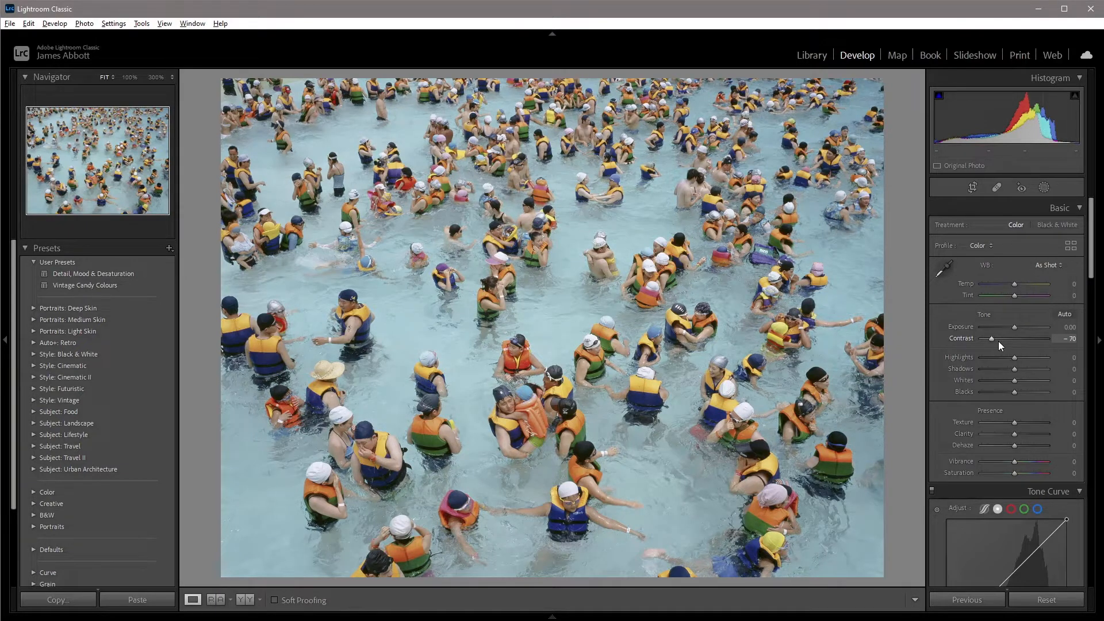
drag(1015, 357, 1005, 360)
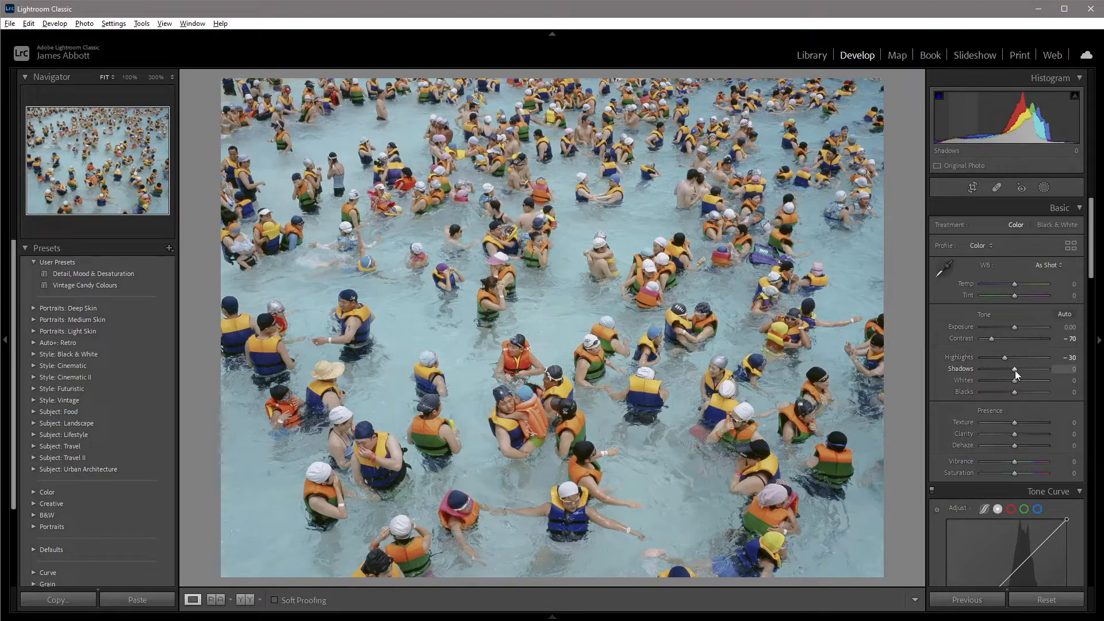
drag(1015, 370, 1034, 371)
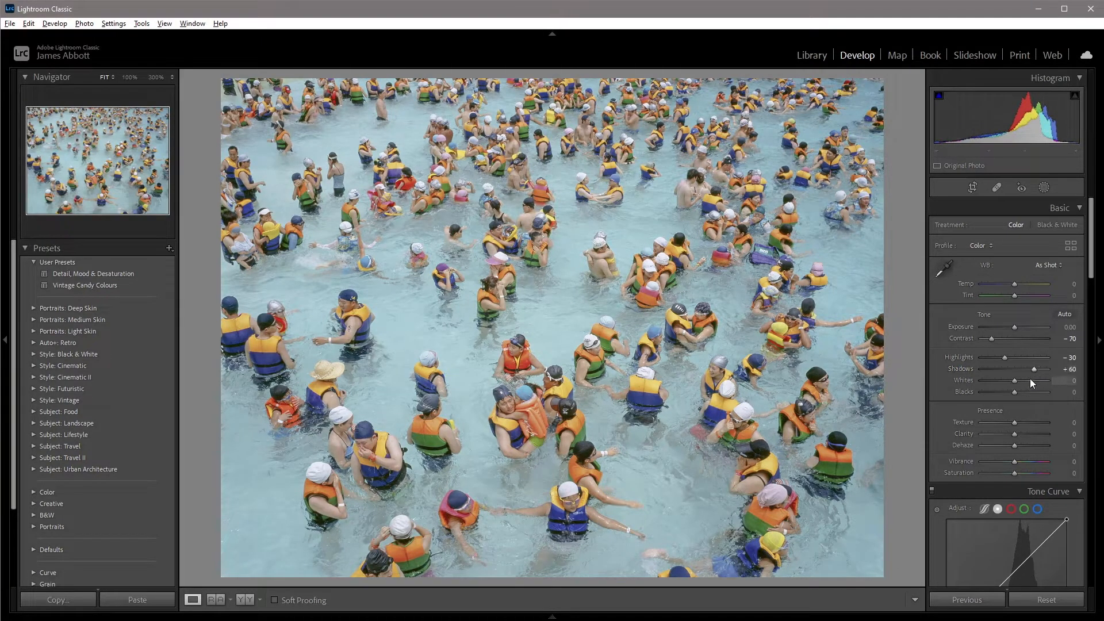
drag(1016, 381, 991, 380)
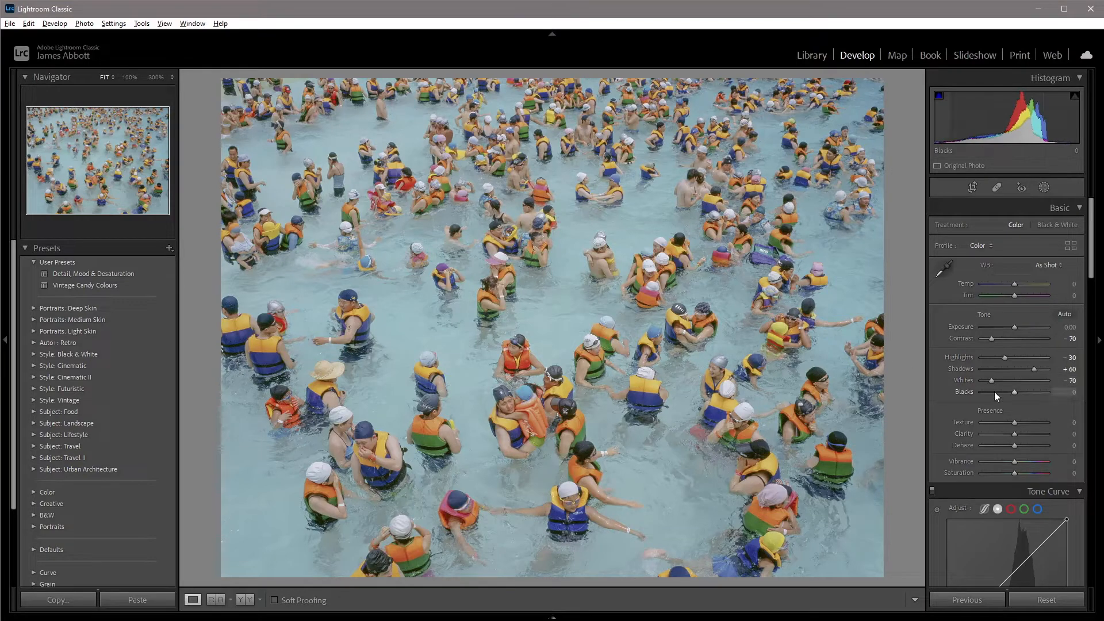
drag(1016, 393, 1034, 396)
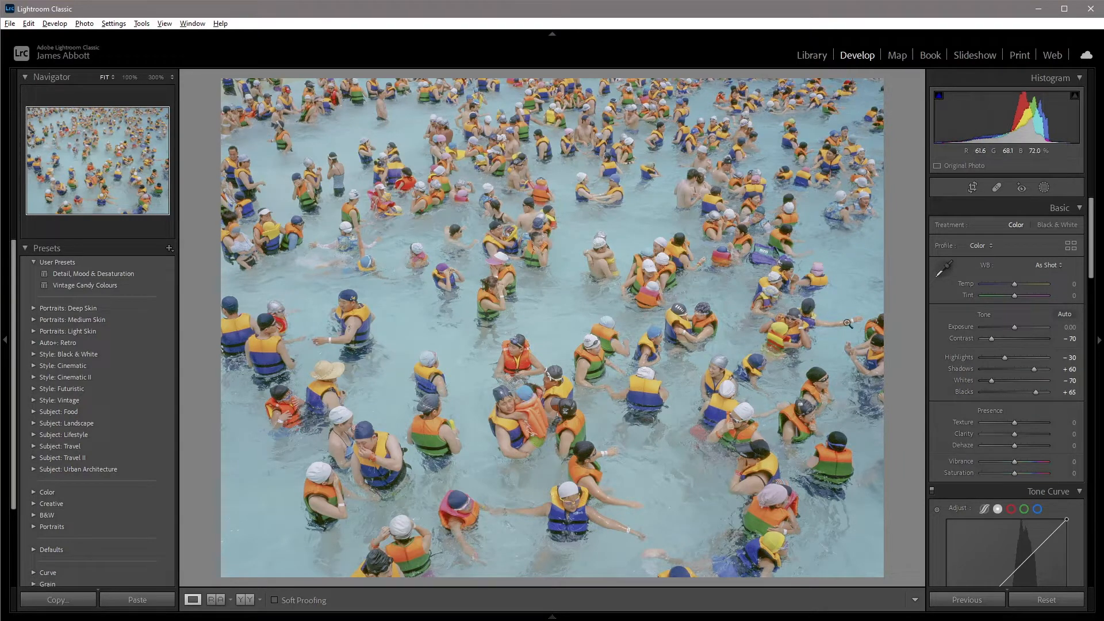
Shift the HSL hues to Red +15, Orange +15, Green -15, Aqua -30 and Blue -20.
drag(1093, 249, 1090, 336)
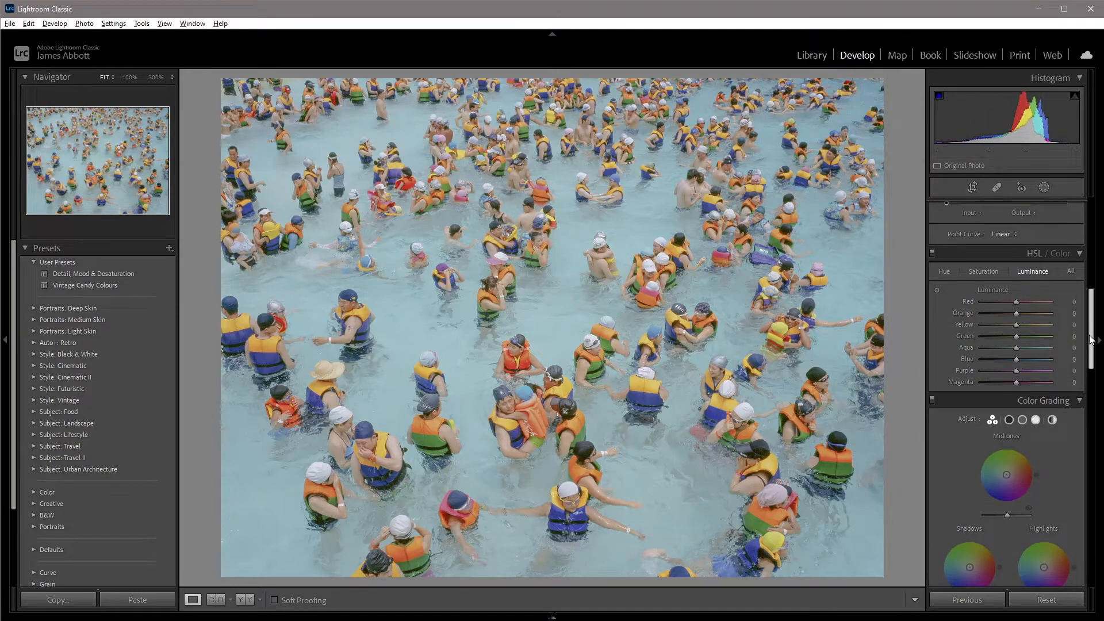
click(949, 271)
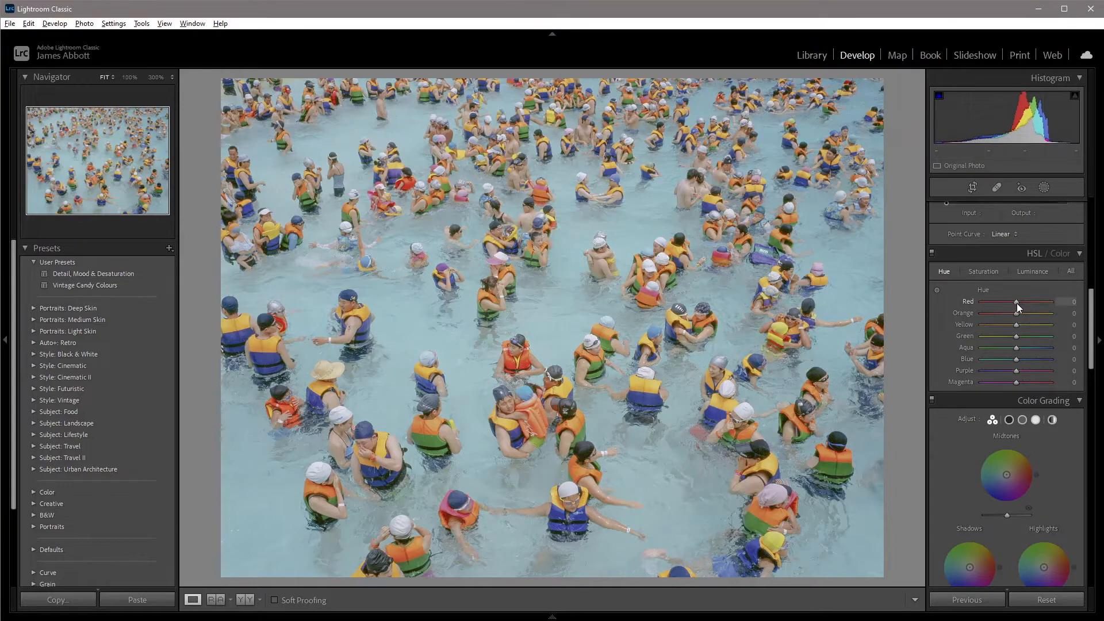
drag(1019, 303, 1021, 304)
drag(1019, 314, 1023, 315)
drag(1012, 337, 1009, 337)
drag(1016, 350, 1007, 350)
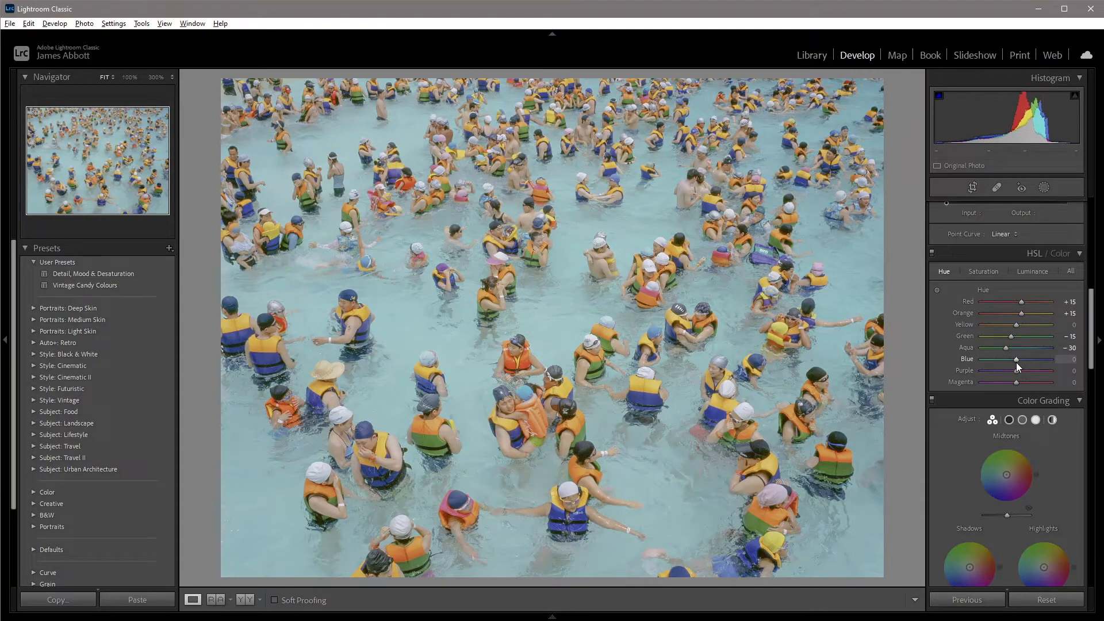
drag(1016, 362, 1010, 363)
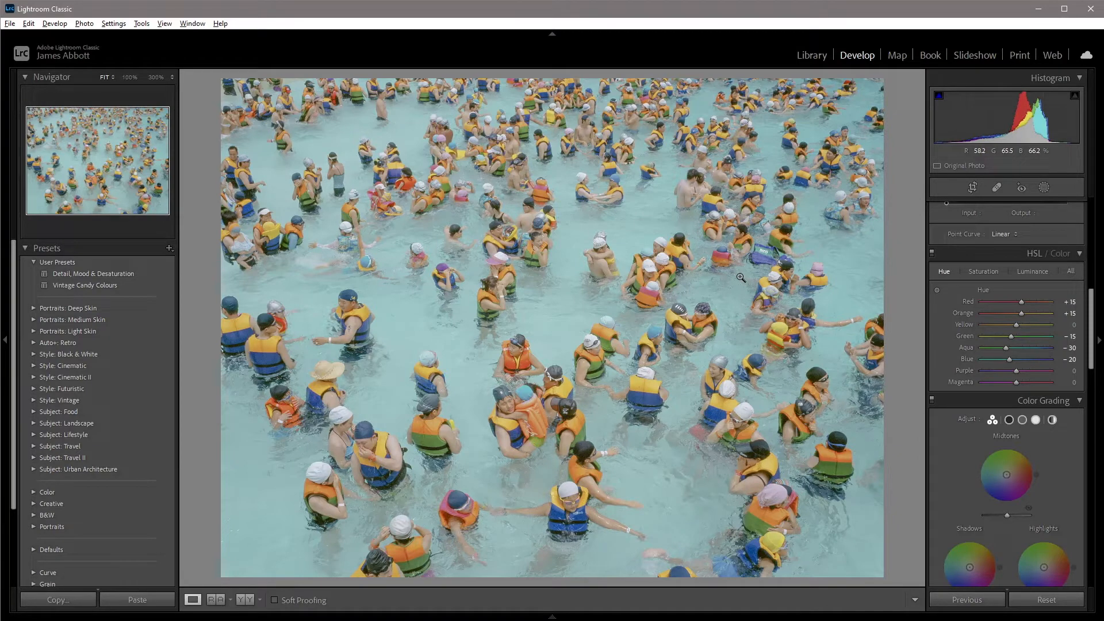
Set the HSL saturation to Red +15, Orange -10, Green -10 and Aqua about -43, and lower Blue slightly.
click(982, 275)
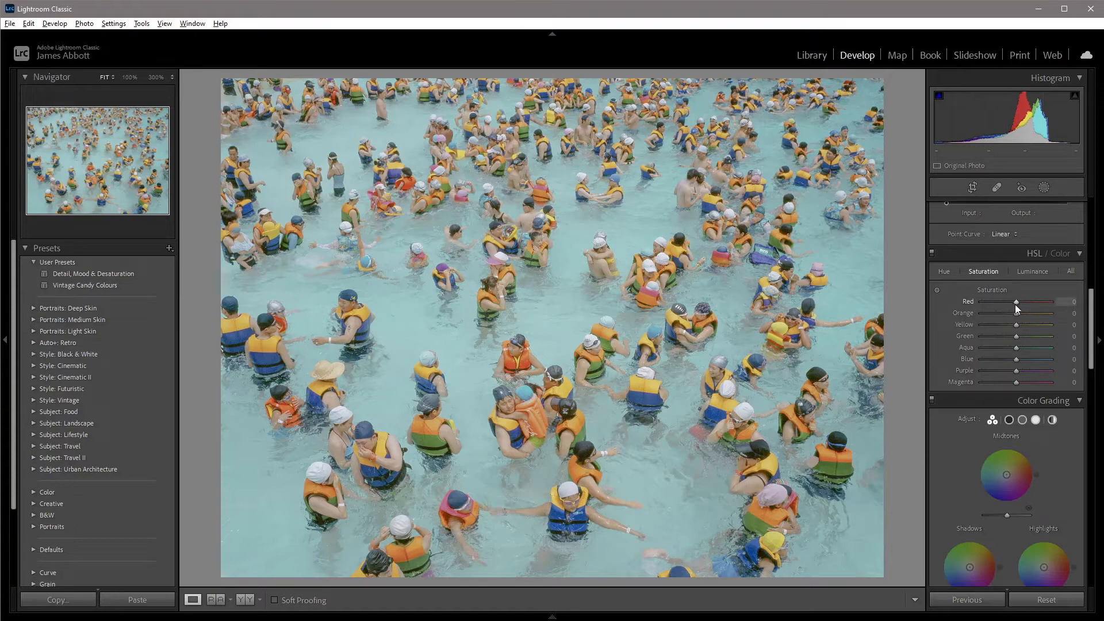
drag(1016, 302, 1021, 305)
drag(1016, 337, 1014, 341)
drag(1016, 347, 1004, 351)
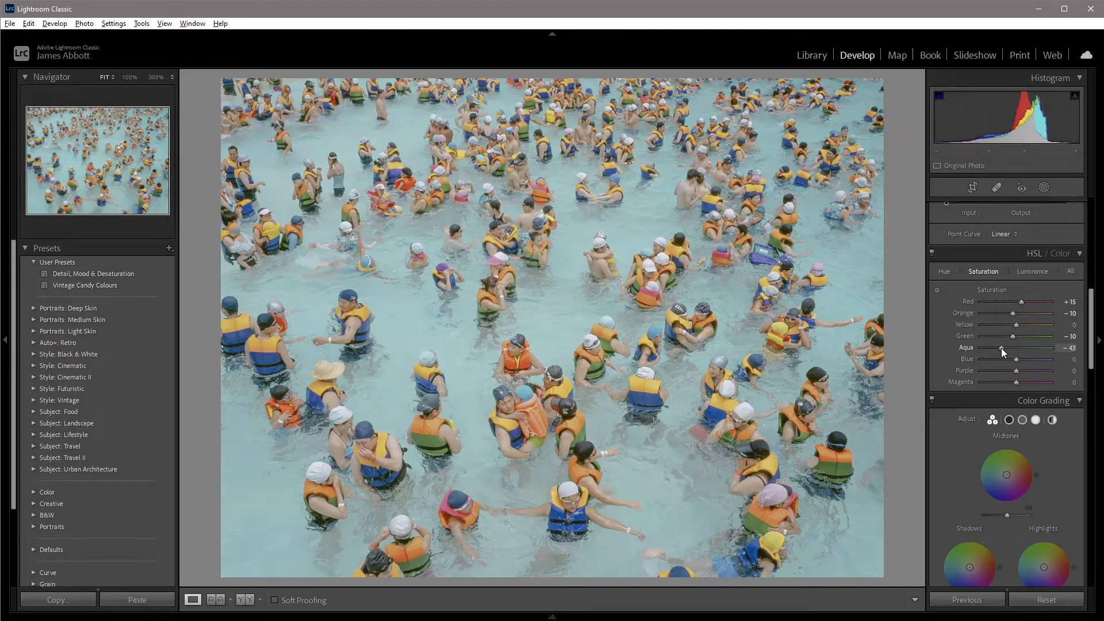
drag(1002, 348, 1001, 347)
drag(1015, 359, 1013, 359)
Raise the HSL luminance to Red +20, Orange +10, Green +30, Aqua +50 and Blue +5.
click(1034, 272)
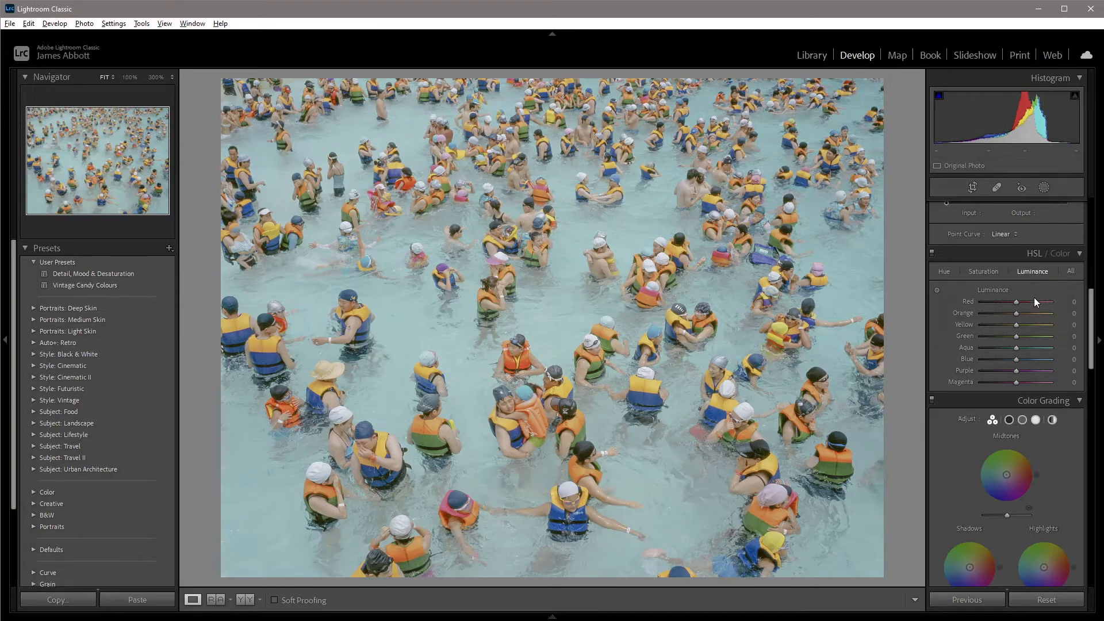
drag(1019, 302, 1024, 302)
drag(1020, 312, 1036, 349)
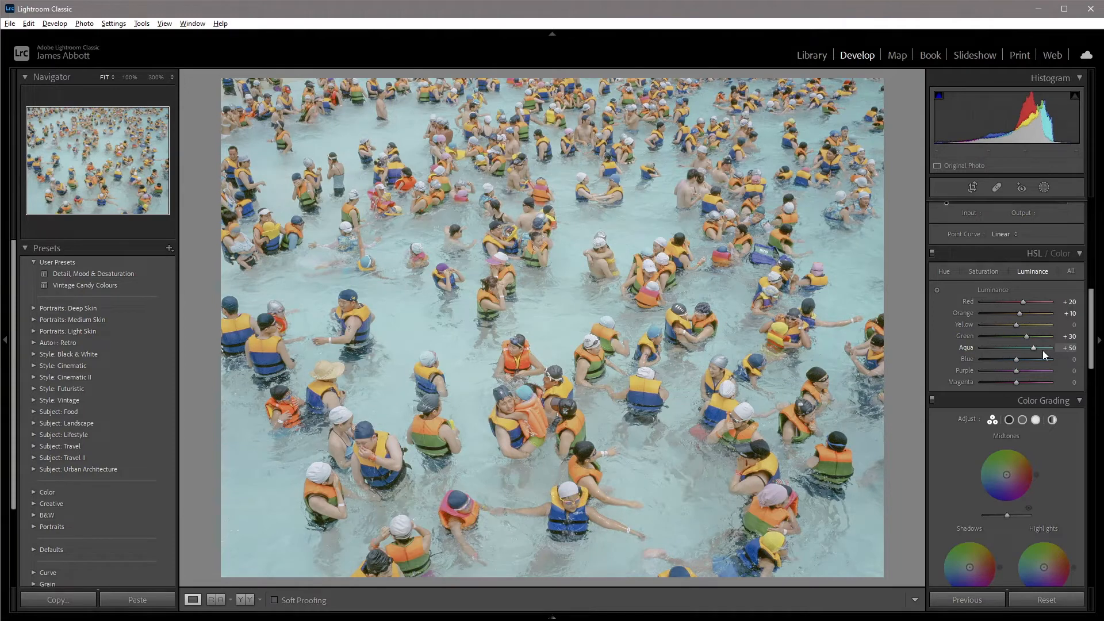
drag(1017, 361, 1019, 361)
Start a new develop preset with no settings included and name it "Vintage Pastels".
click(170, 250)
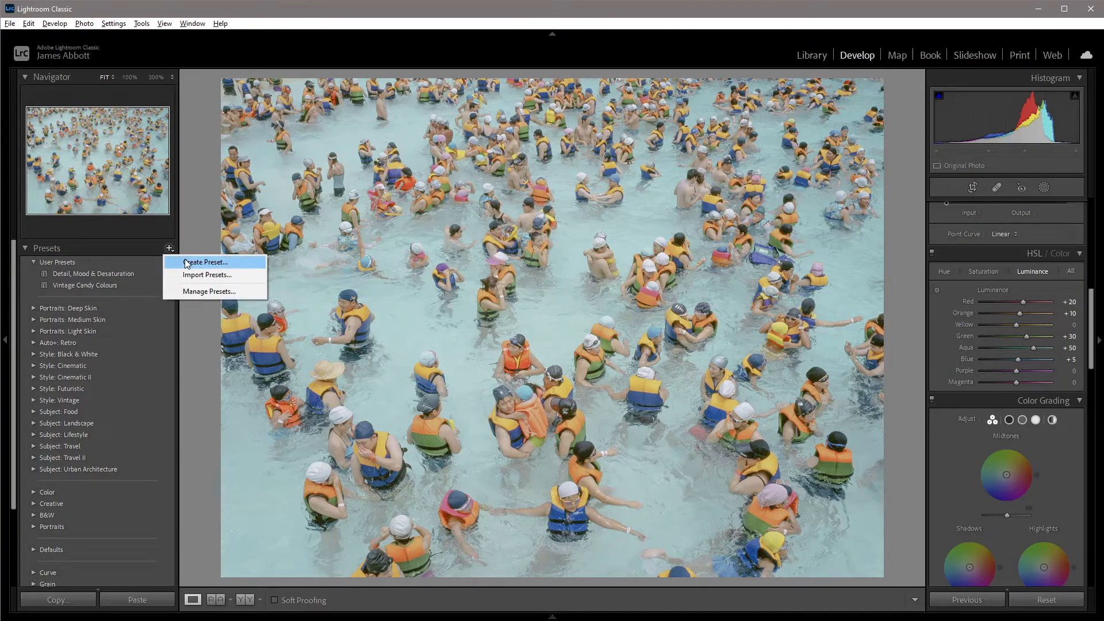
click(185, 260)
drag(660, 263, 546, 156)
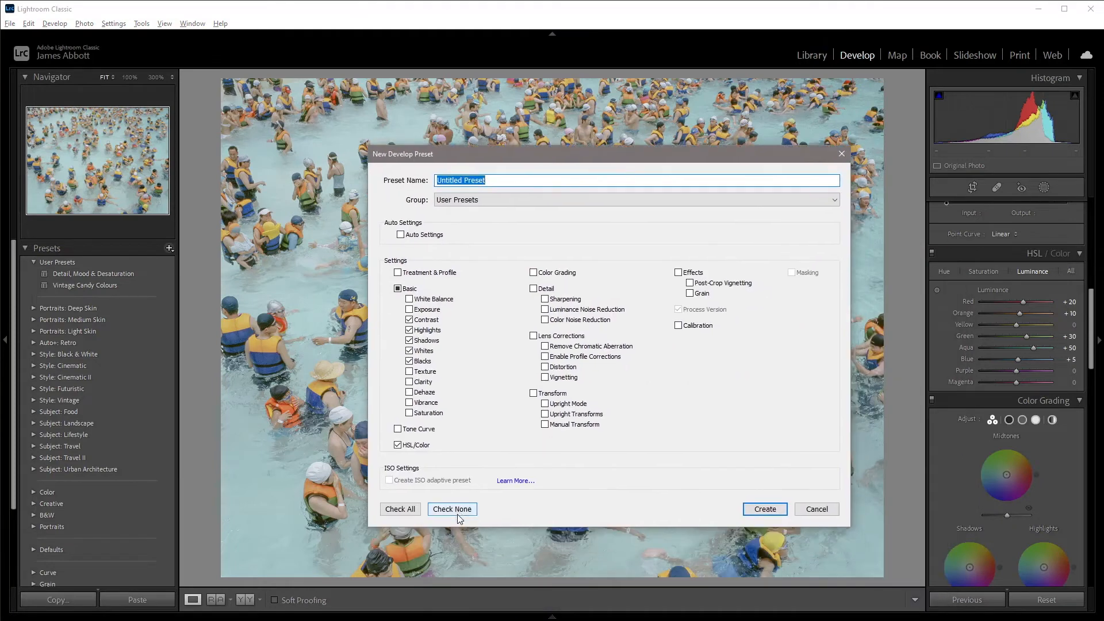
click(458, 510)
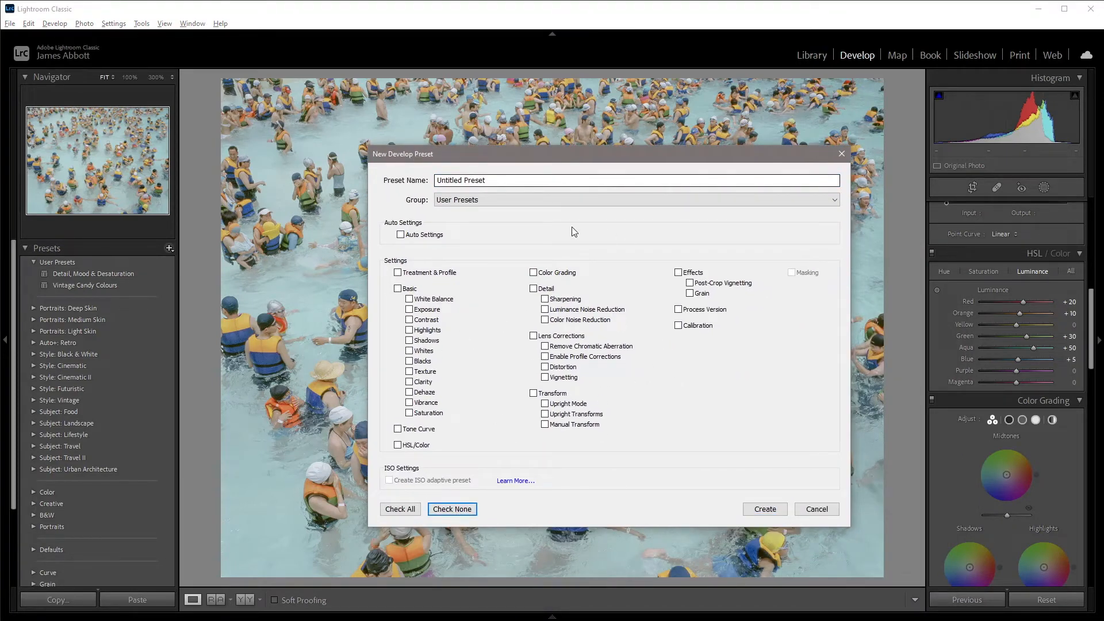
click(509, 181)
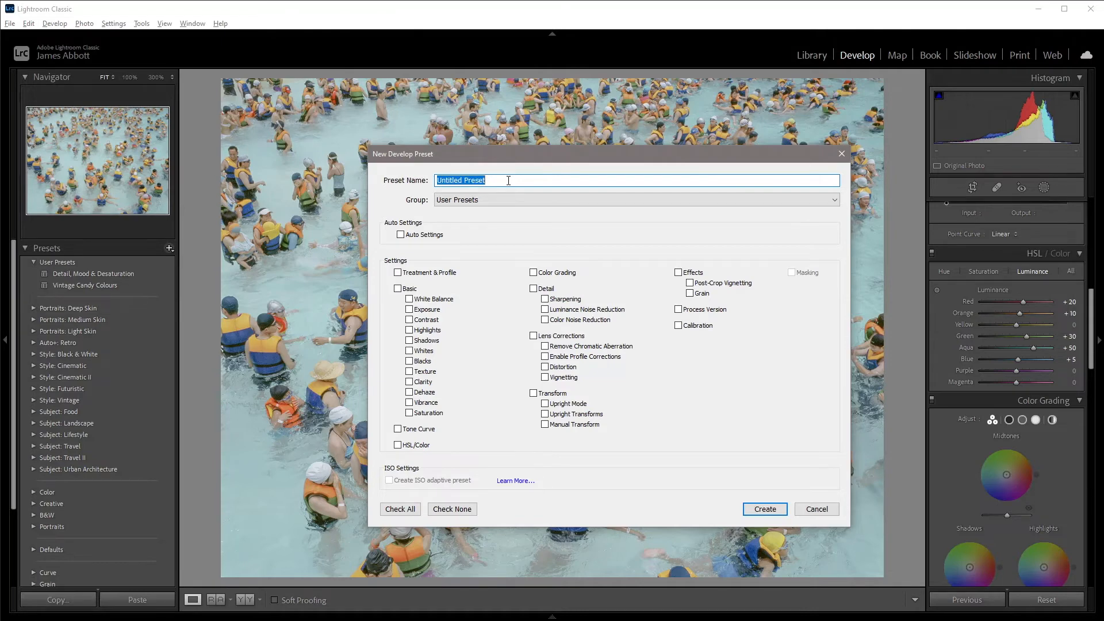
text(Vintage Pastels)
Include only Contrast, Highlights, Shadows, Whites, Blacks and HSL/Color in the preset and create it in User Presets.
click(410, 320)
click(409, 330)
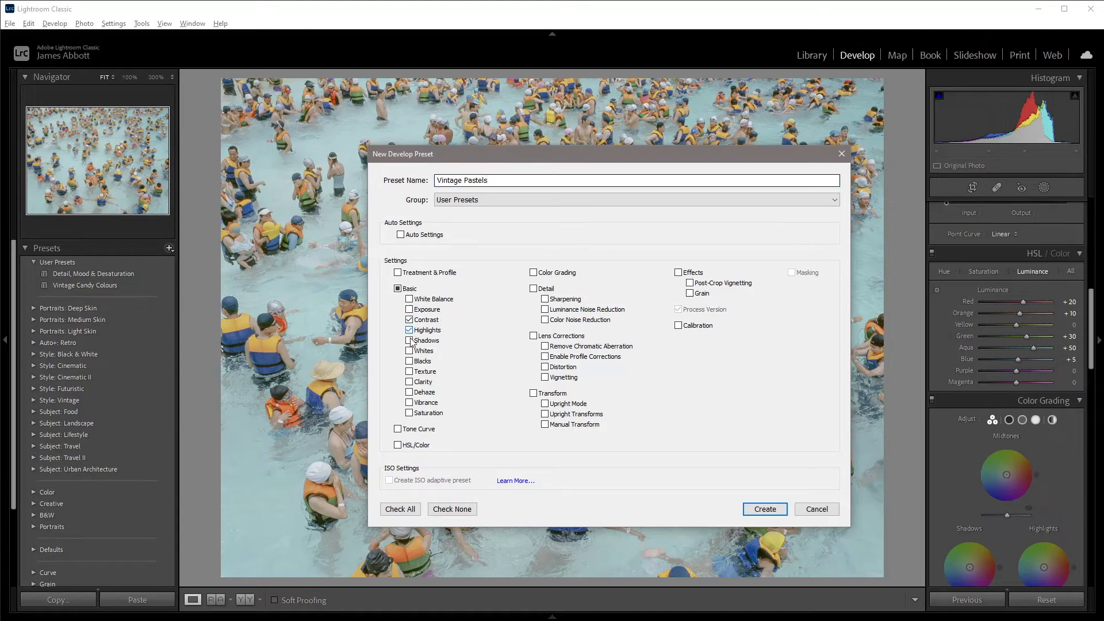
click(409, 341)
click(410, 350)
click(398, 446)
click(761, 510)
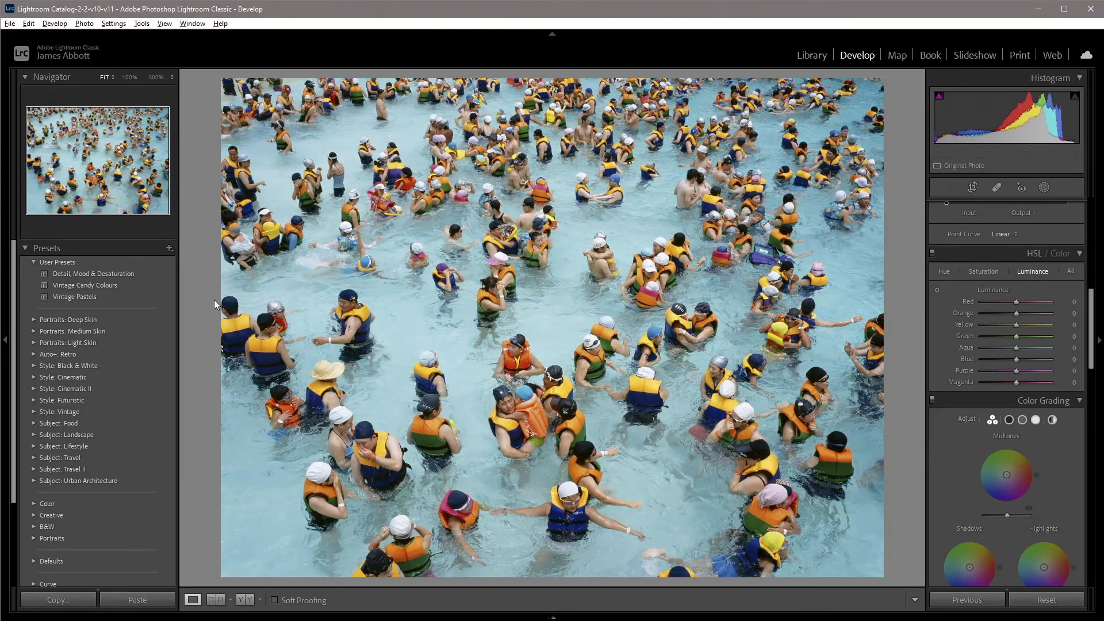
Apply the Vintage Pastels preset to the unedited photo and adjust Contrast to -33.
click(94, 298)
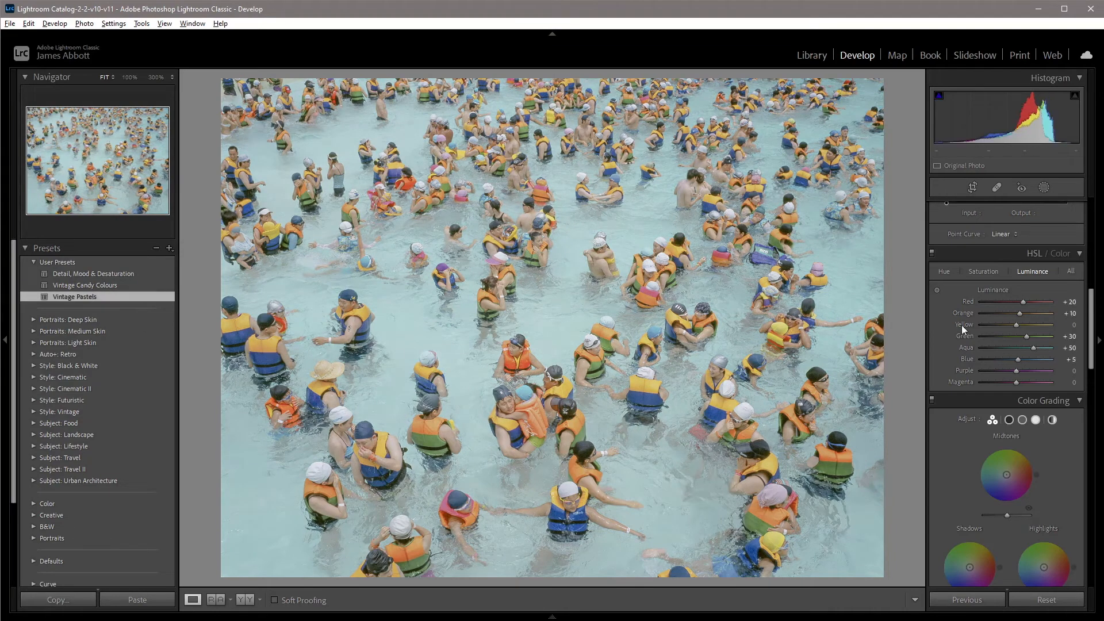
drag(1092, 348, 1092, 256)
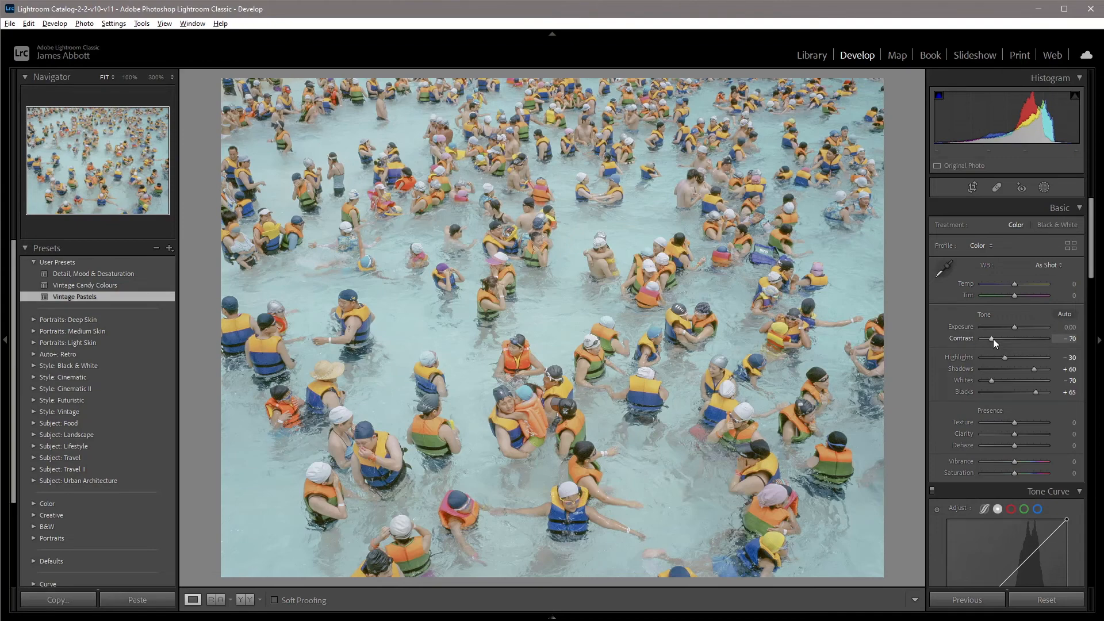
drag(993, 340, 1005, 339)
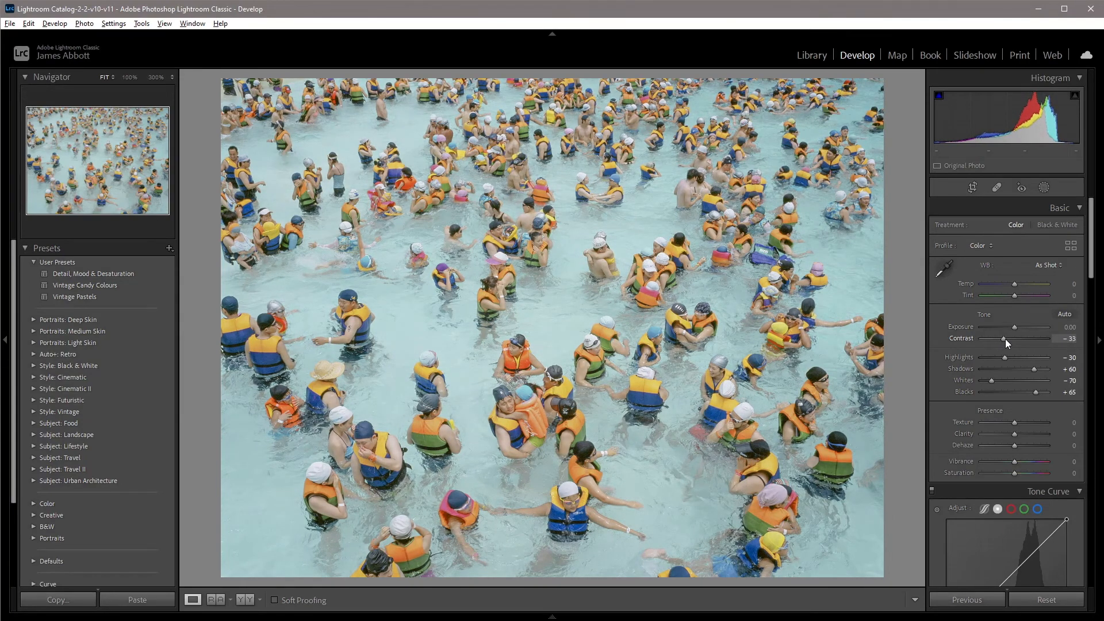